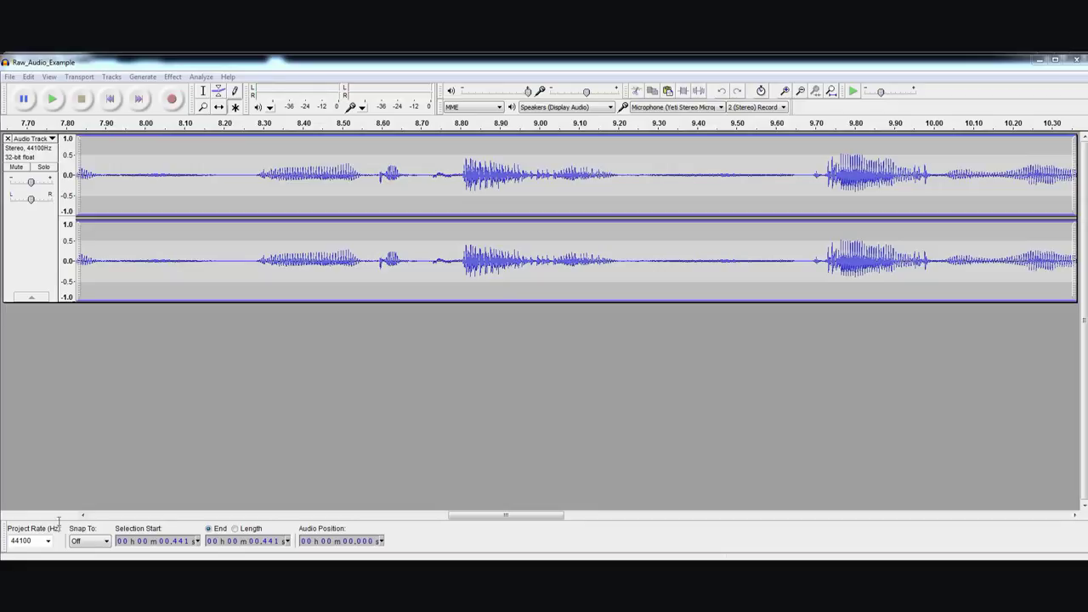
# Zoom out until the whole Raw_Audio_Example clip fits, then play it from near the start
pyautogui.click(801, 92)
pyautogui.click(802, 92)
pyautogui.click(801, 92)
pyautogui.click(801, 92)
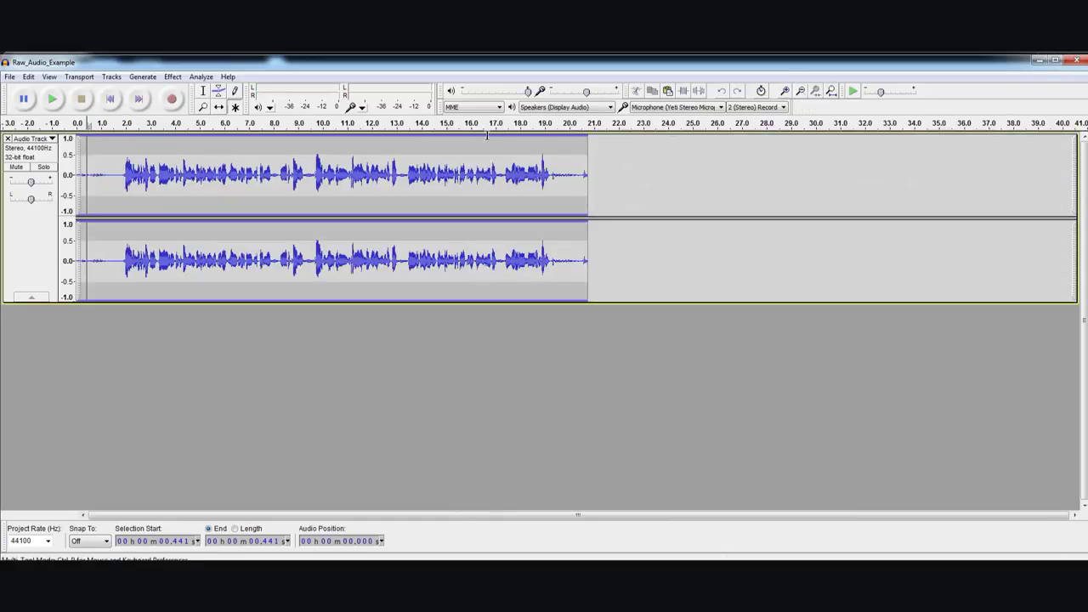
pyautogui.click(88, 174)
pyautogui.click(54, 102)
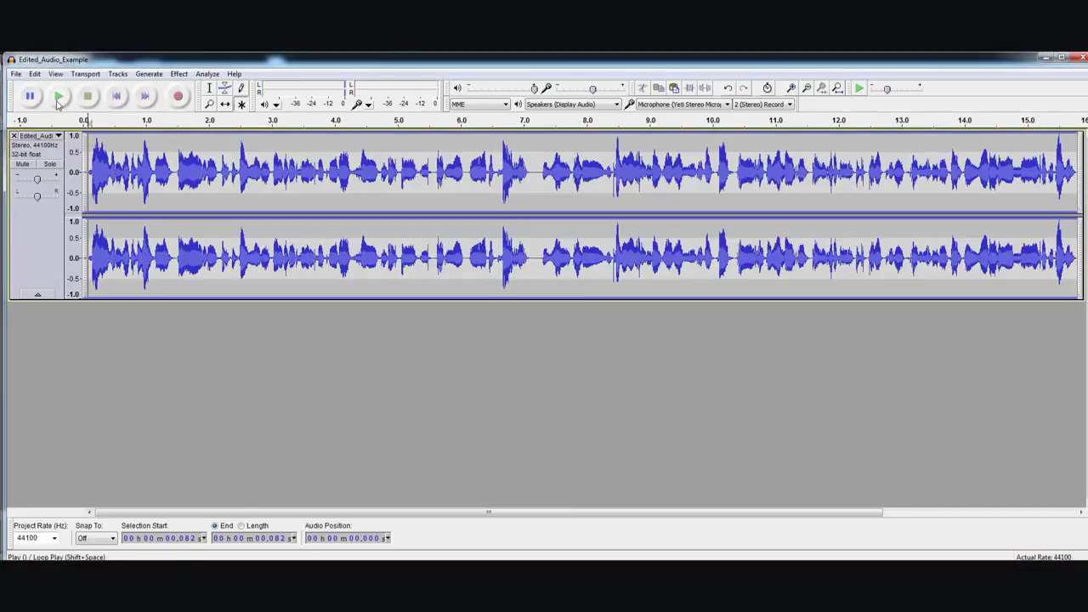
# Play the Edited_Audio_Example recording to hear the cleaned, louder version
pyautogui.click(58, 97)
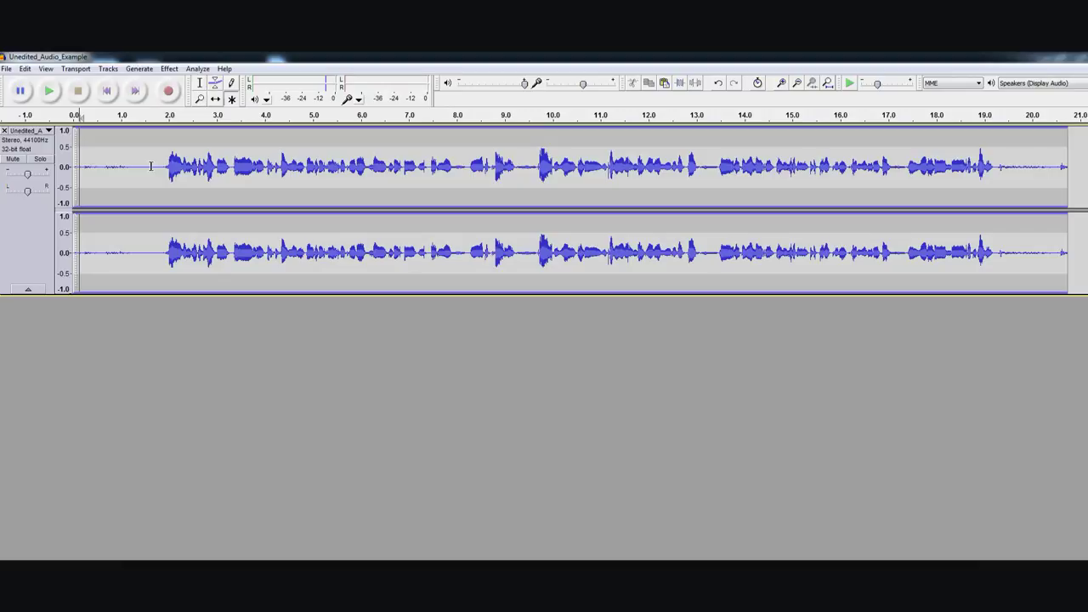
# Select the silent lead-in from 0 s to just before the voice, after previewing the first 1.3 s
pyautogui.moveTo(135, 166); pyautogui.dragTo(74, 158)
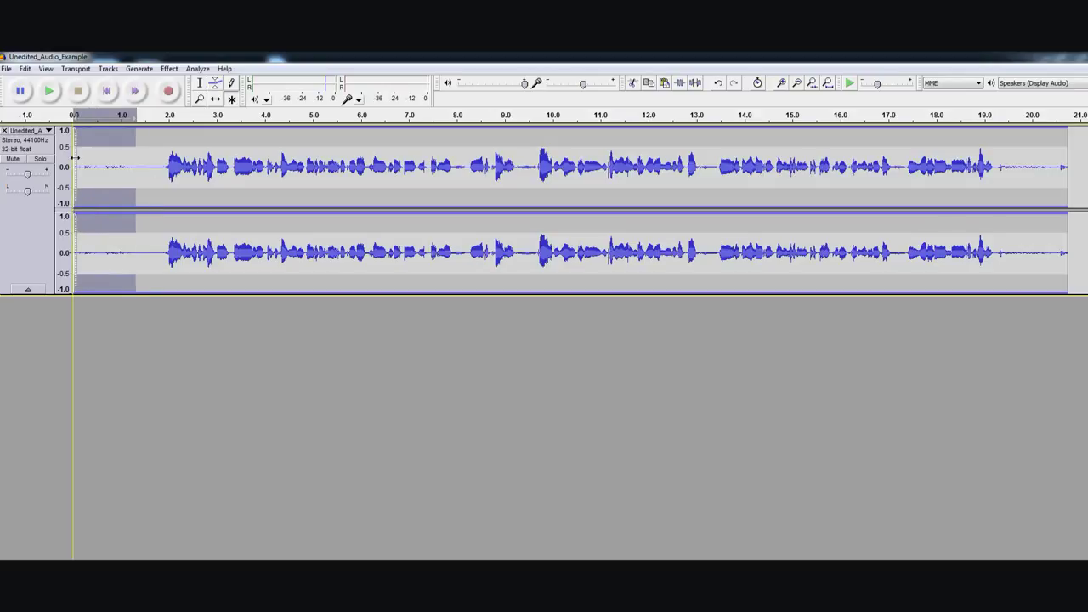
pyautogui.click(49, 91)
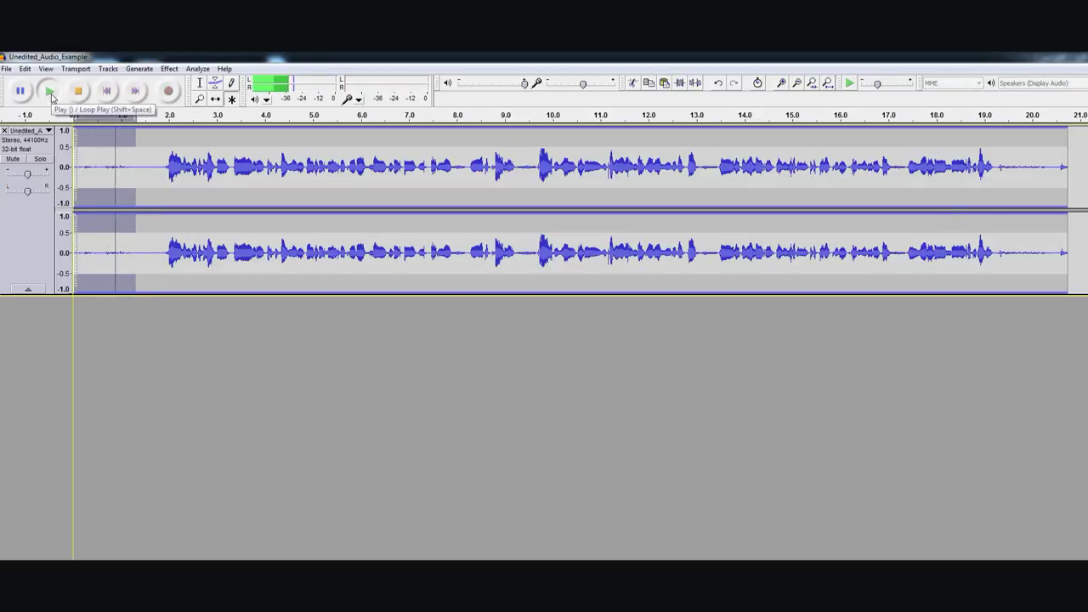
pyautogui.click(136, 156)
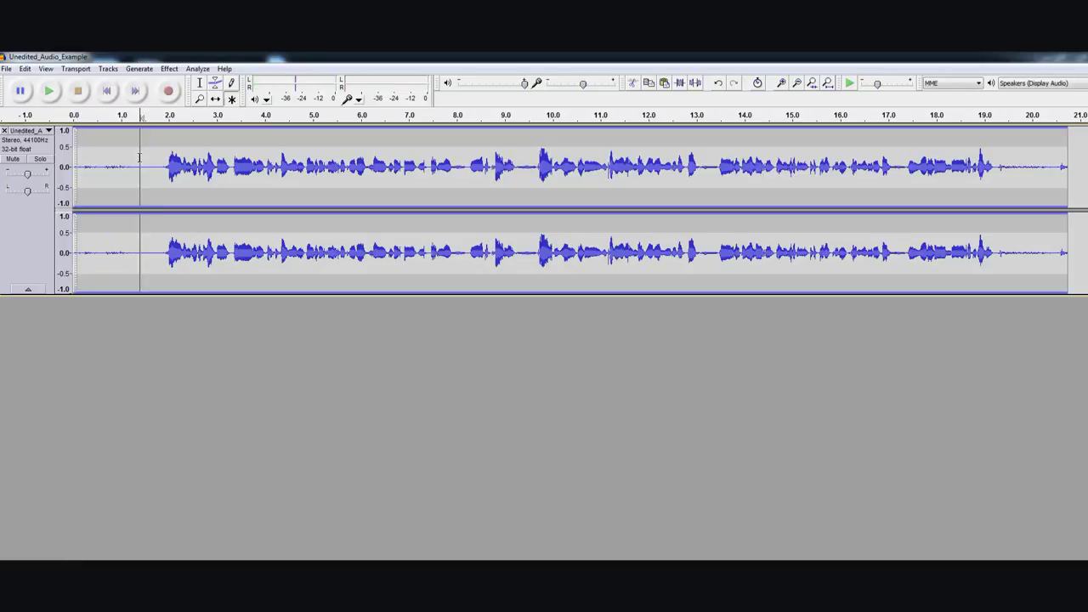
pyautogui.keyDown('shift'); pyautogui.click(75, 157); pyautogui.keyUp('shift')
pyautogui.click(49, 91)
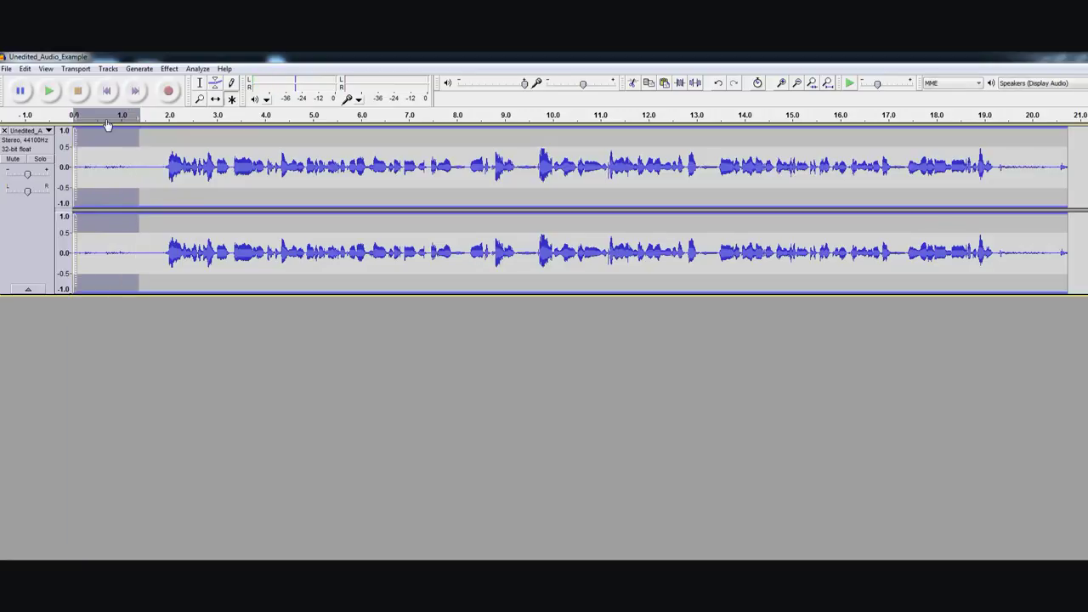
pyautogui.click(159, 162)
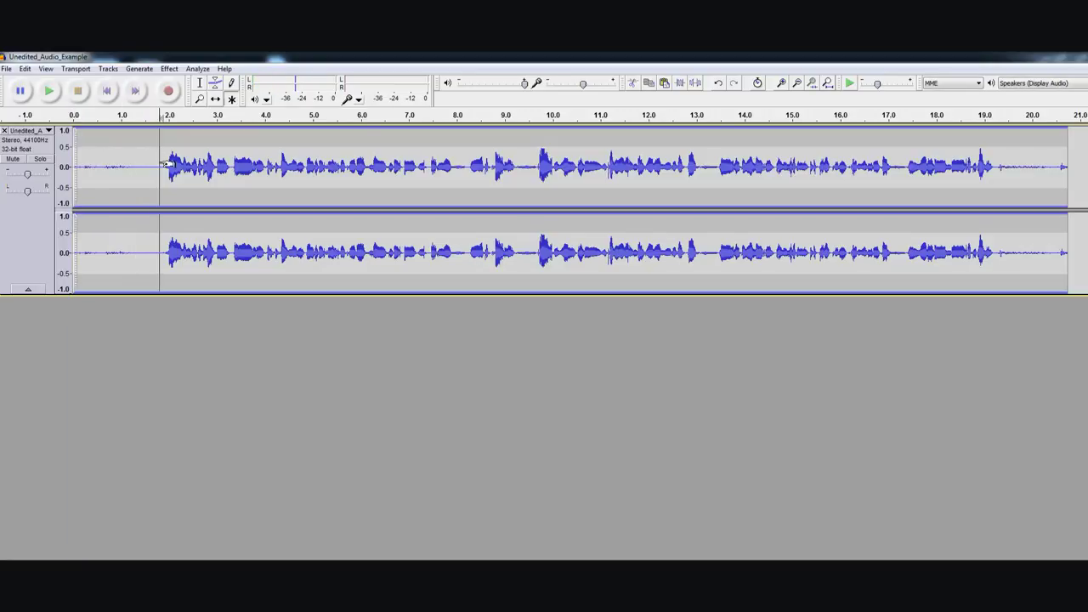
pyautogui.moveTo(159, 162); pyautogui.dragTo(64, 159)
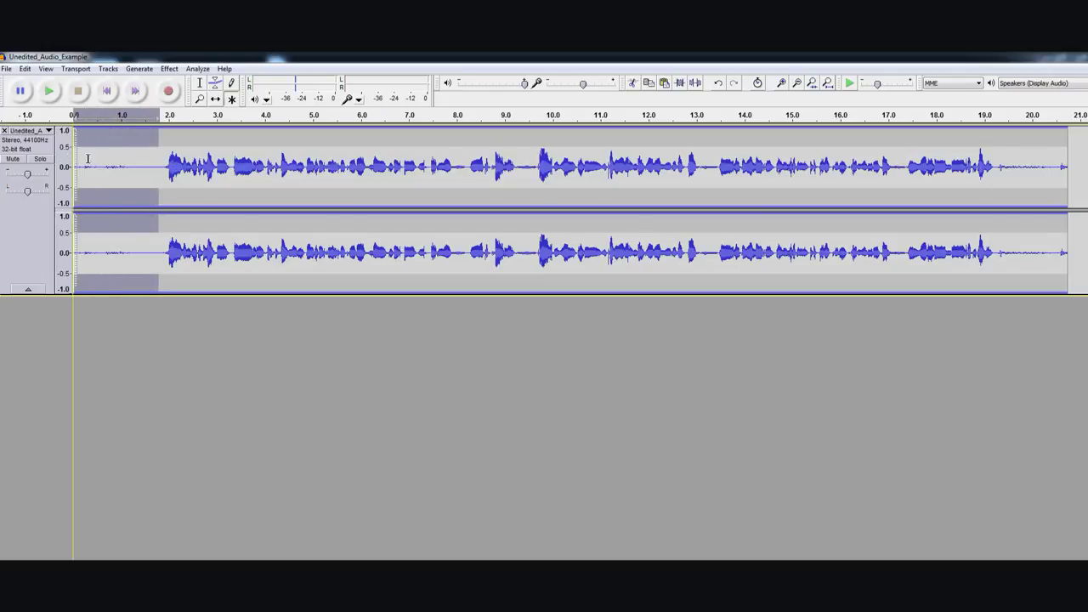
pyautogui.click(164, 164)
pyautogui.moveTo(164, 165); pyautogui.dragTo(64, 162)
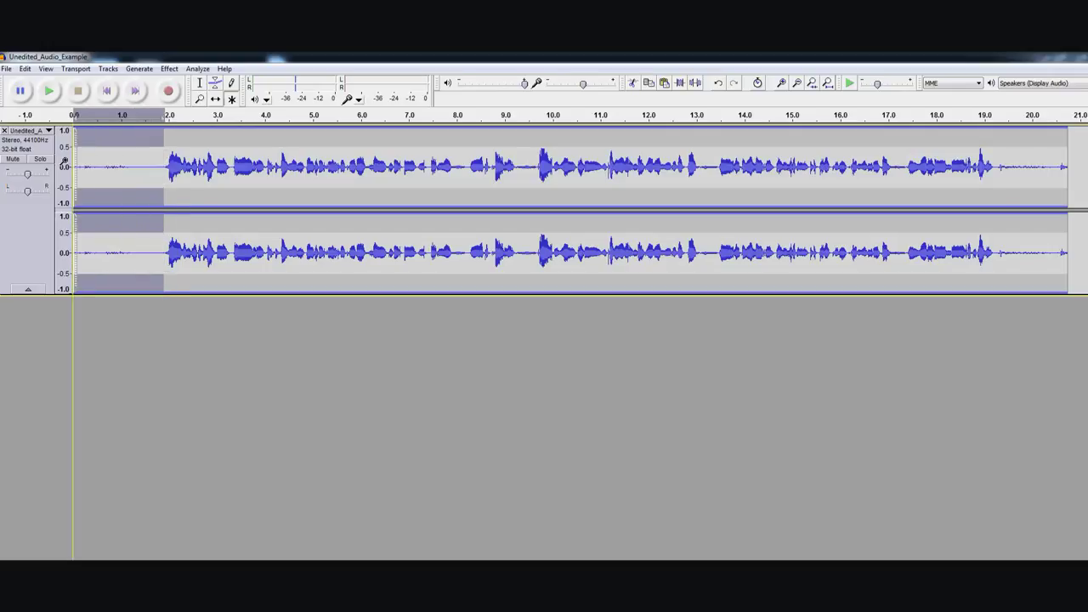
pyautogui.click(170, 69)
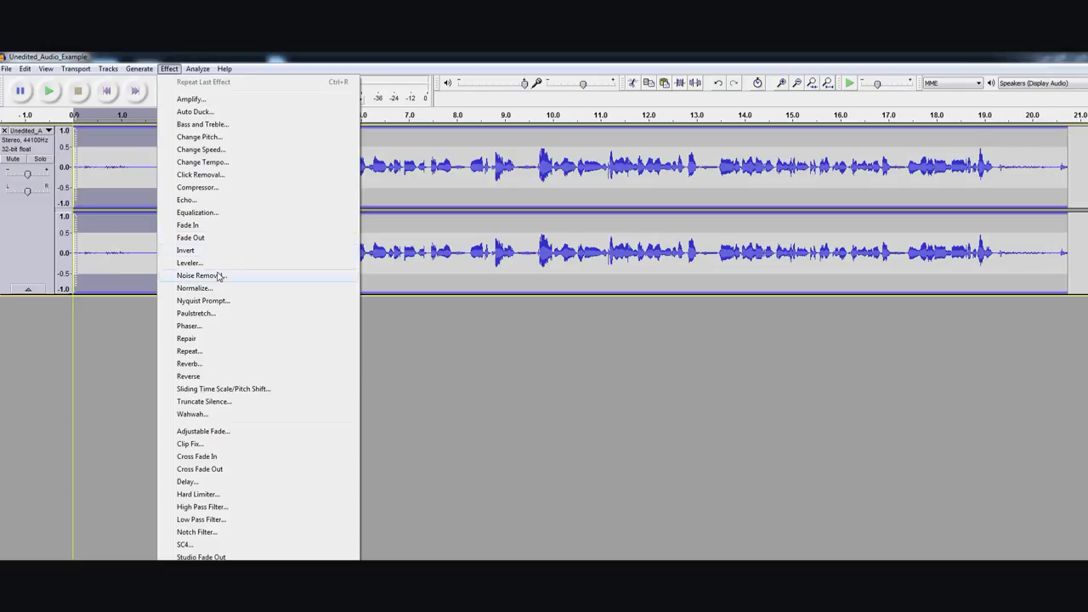
pyautogui.click(219, 277)
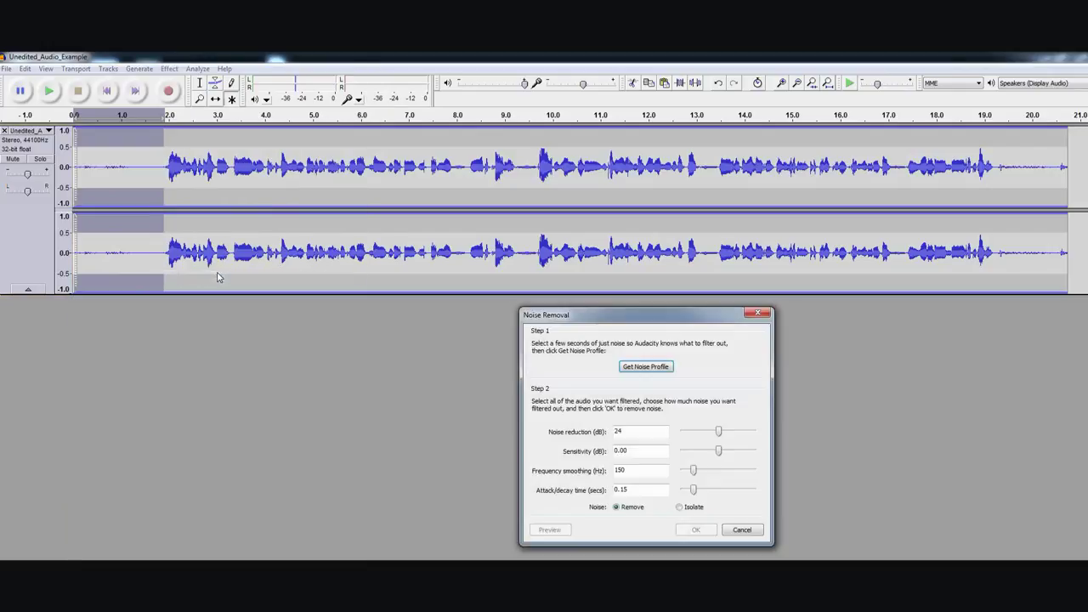
pyautogui.click(648, 367)
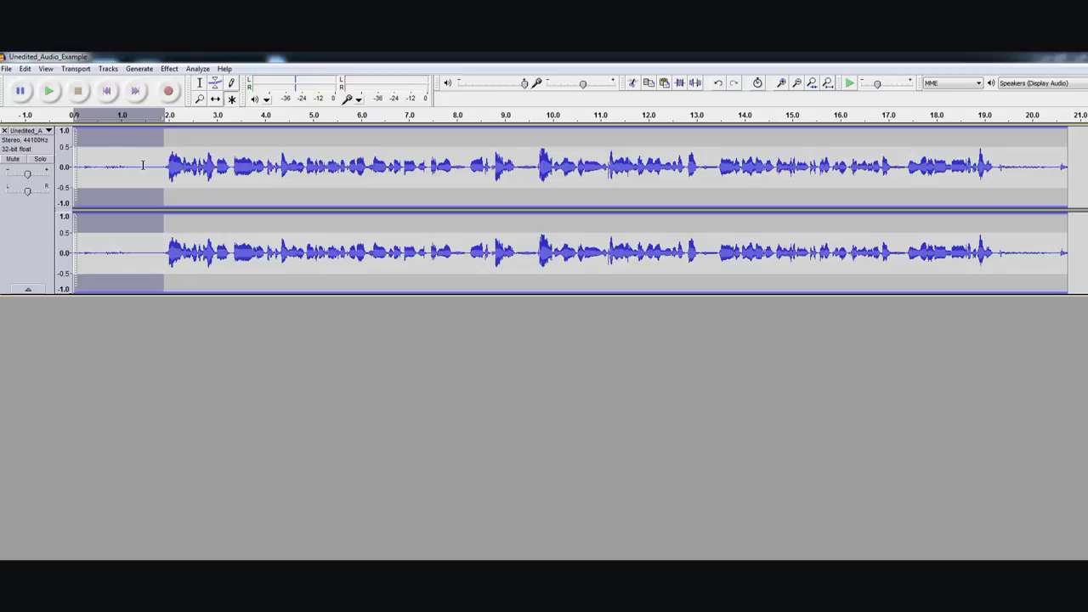
# Apply Noise Removal with default settings to the entire track
pyautogui.hotkey('ctrl', 'a')
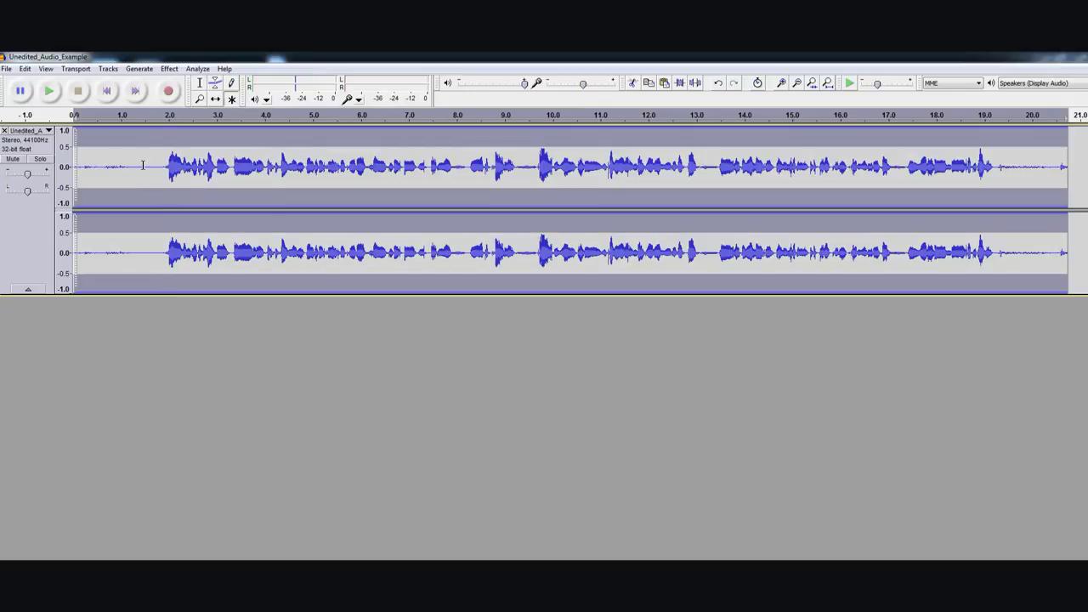
pyautogui.click(170, 69)
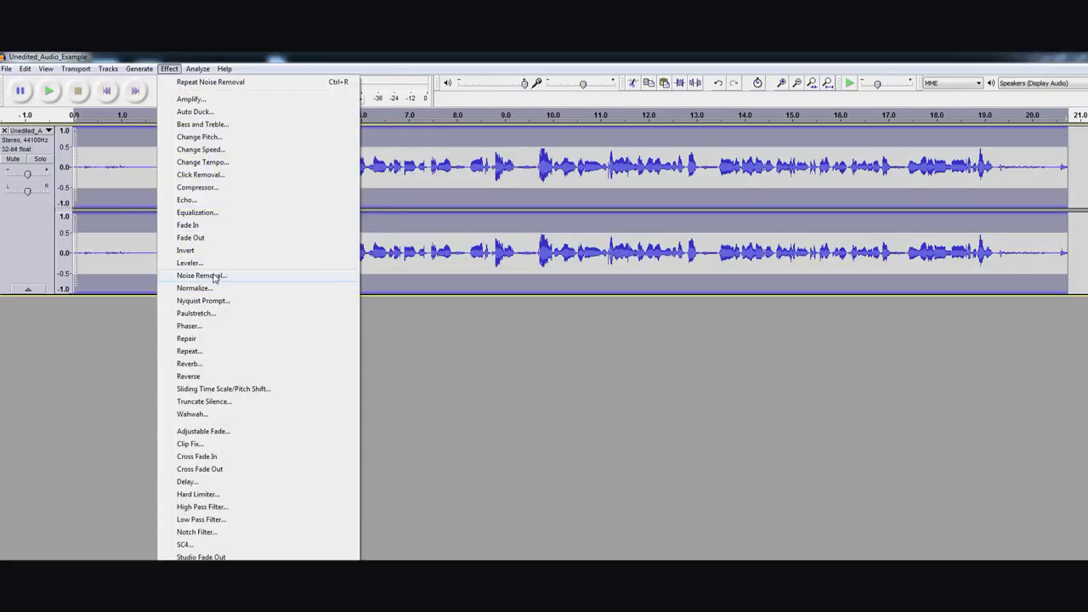
pyautogui.click(202, 276)
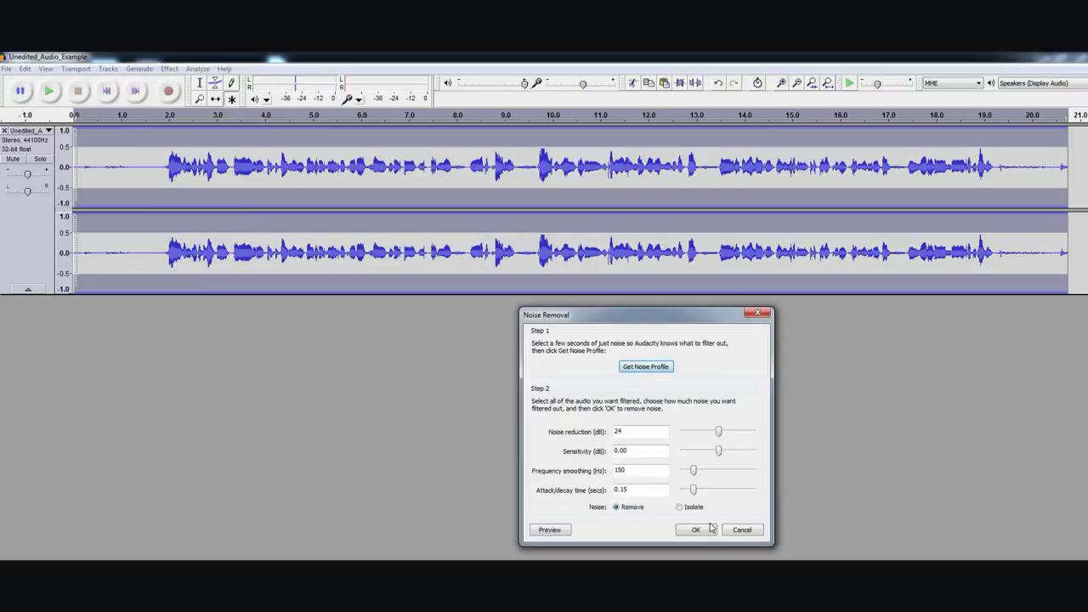
pyautogui.click(704, 531)
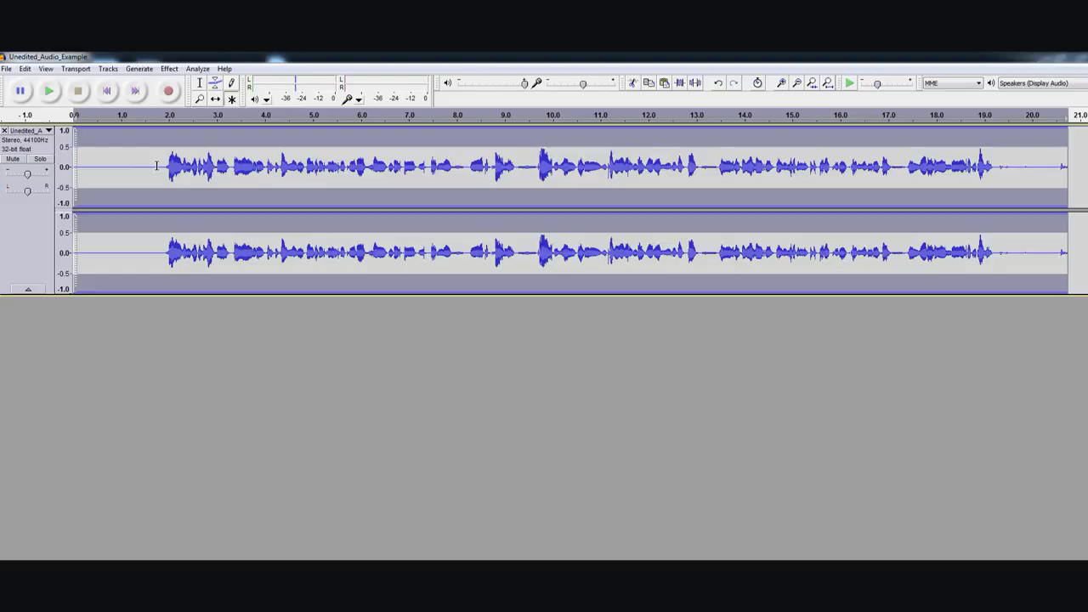
# Preview part of the lead-in, then delete the silence from 0 to about 1.9 seconds
pyautogui.moveTo(156, 166); pyautogui.dragTo(107, 166)
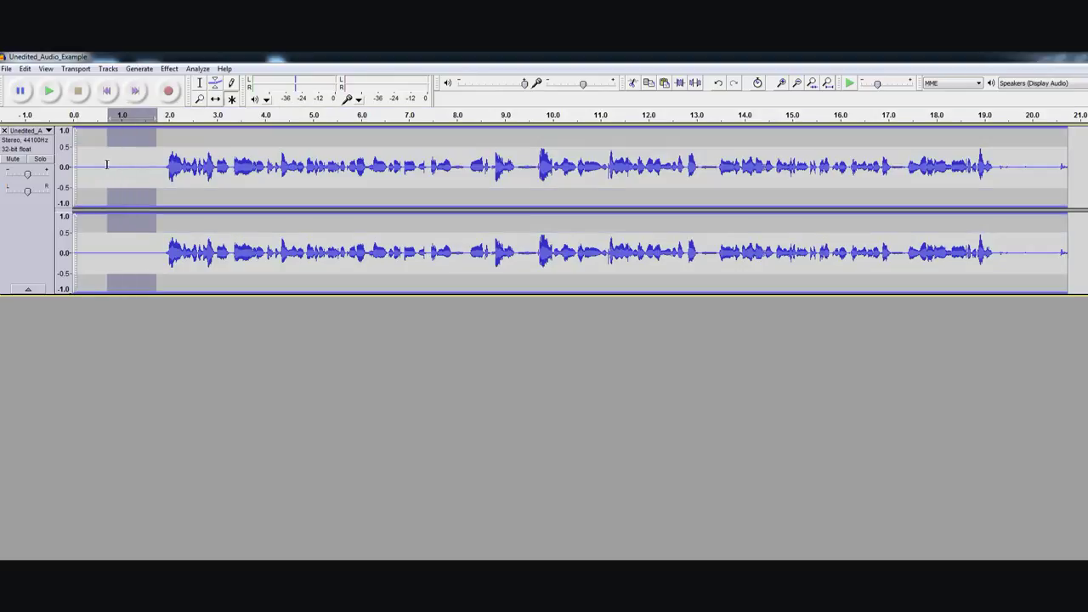
pyautogui.click(49, 93)
pyautogui.moveTo(164, 166); pyautogui.dragTo(61, 159)
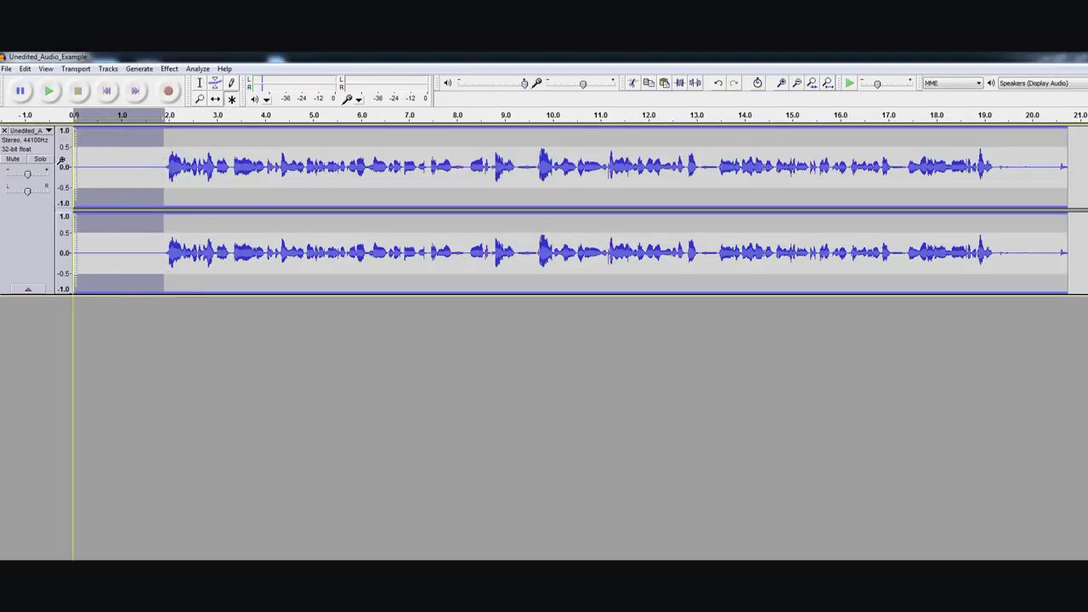
pyautogui.press('Delete')
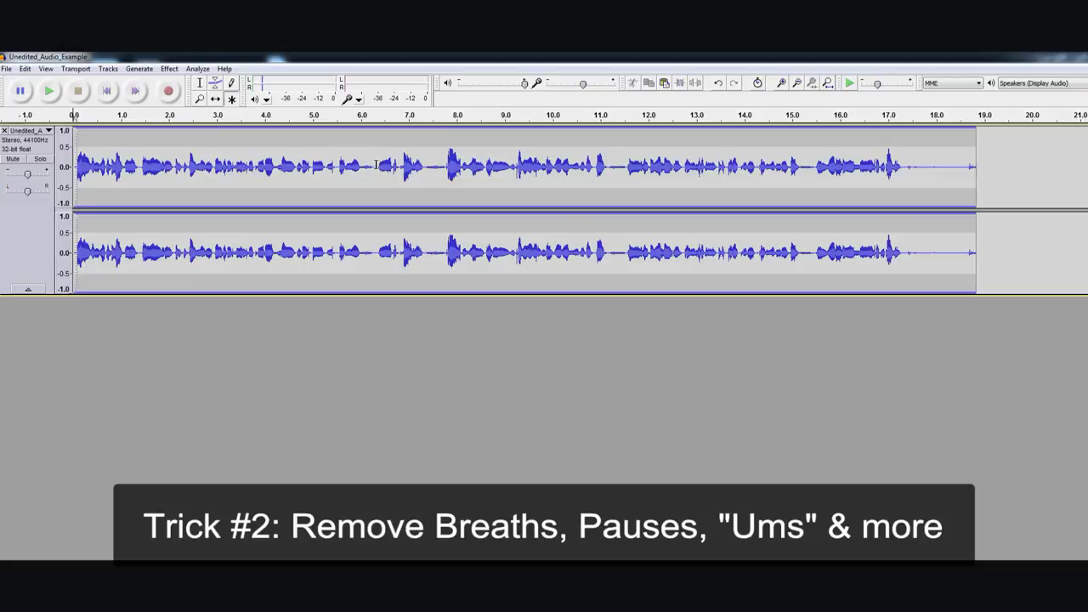
# Select a short pause between phrases, zoom in on it twice, and play it
pyautogui.click(374, 164)
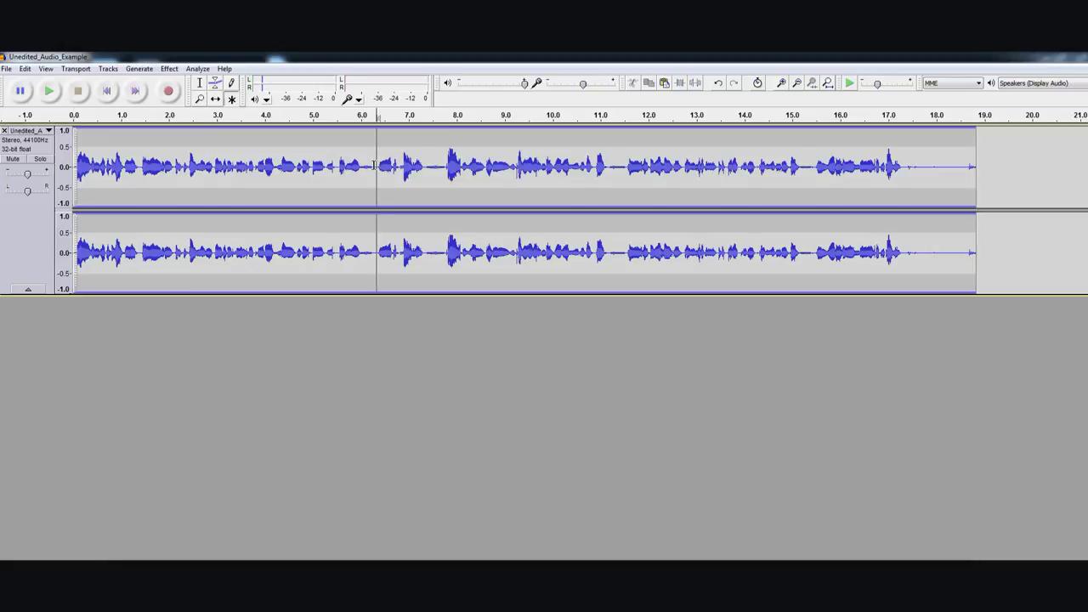
pyautogui.moveTo(370, 164); pyautogui.dragTo(360, 164)
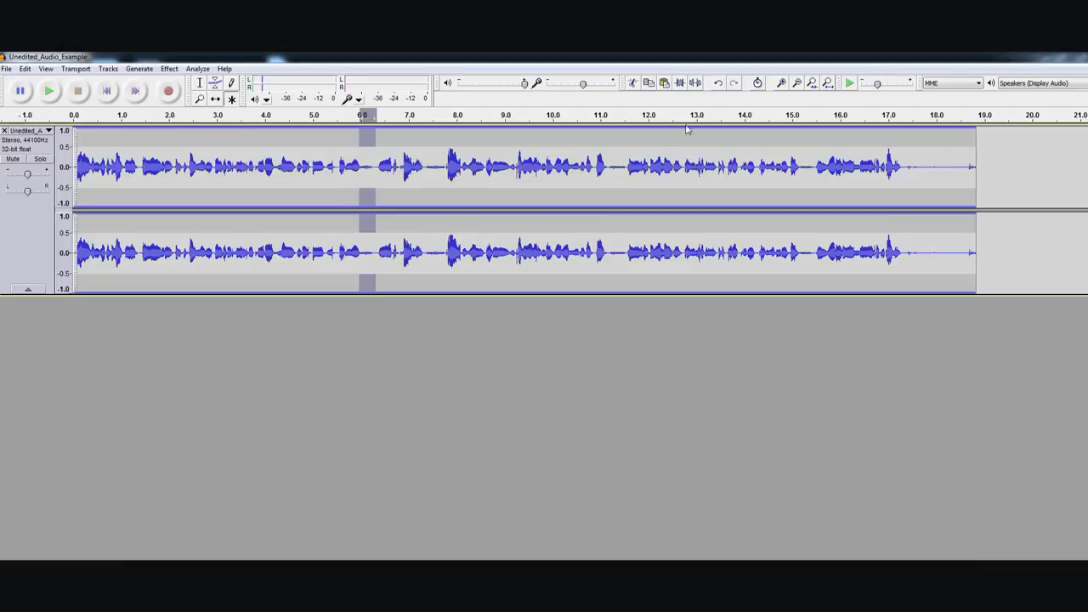
pyautogui.click(783, 84)
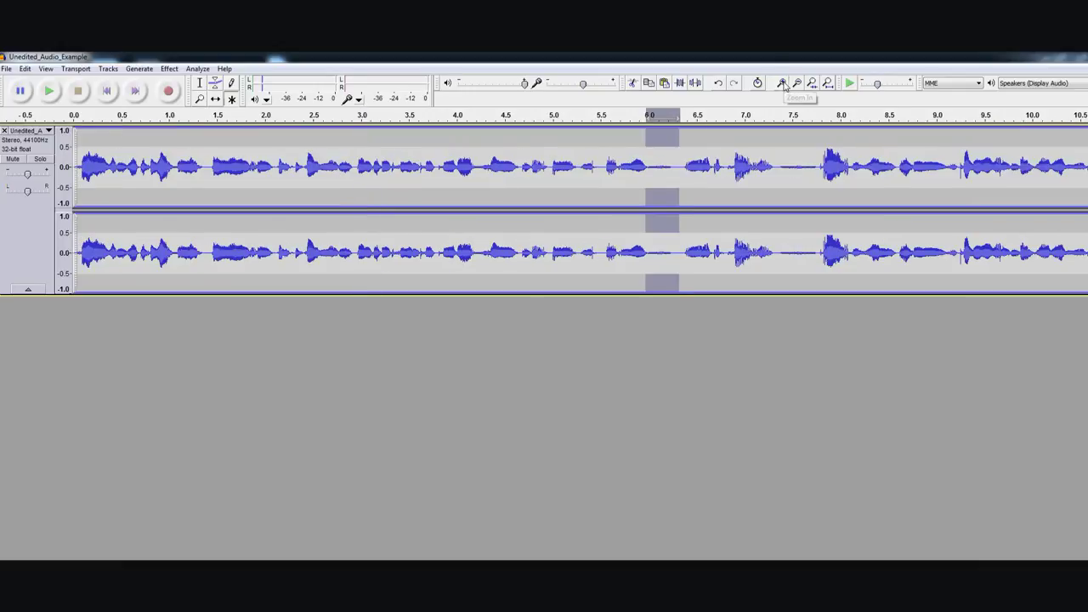
pyautogui.click(783, 85)
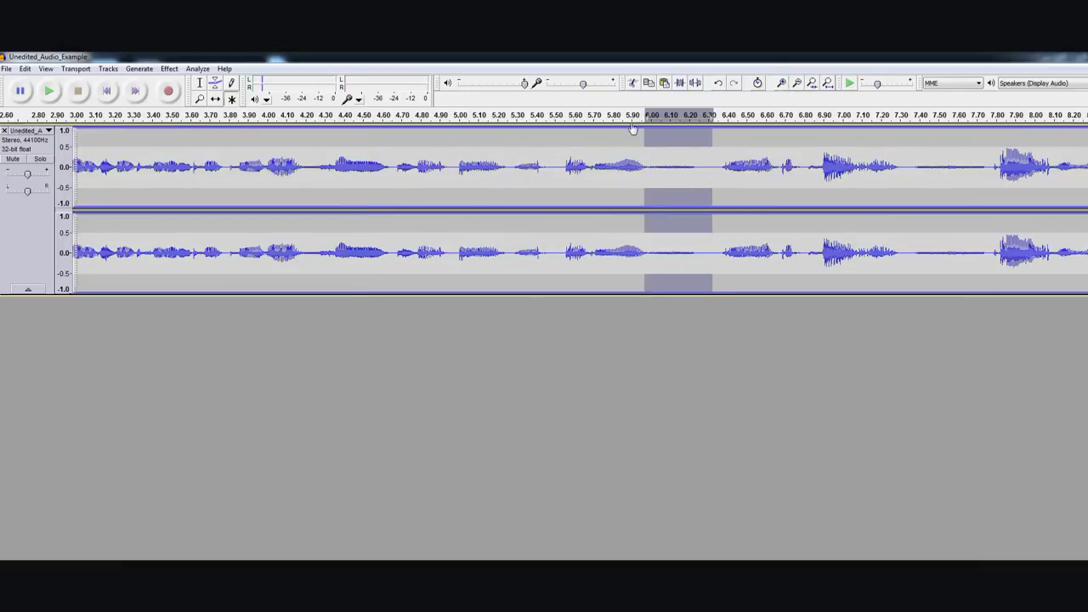
pyautogui.click(853, 86)
# Preview the 7.40–7.77 s gap, then select the silent gap from 6.00 to 6.28 s
pyautogui.moveTo(915, 162); pyautogui.dragTo(986, 164)
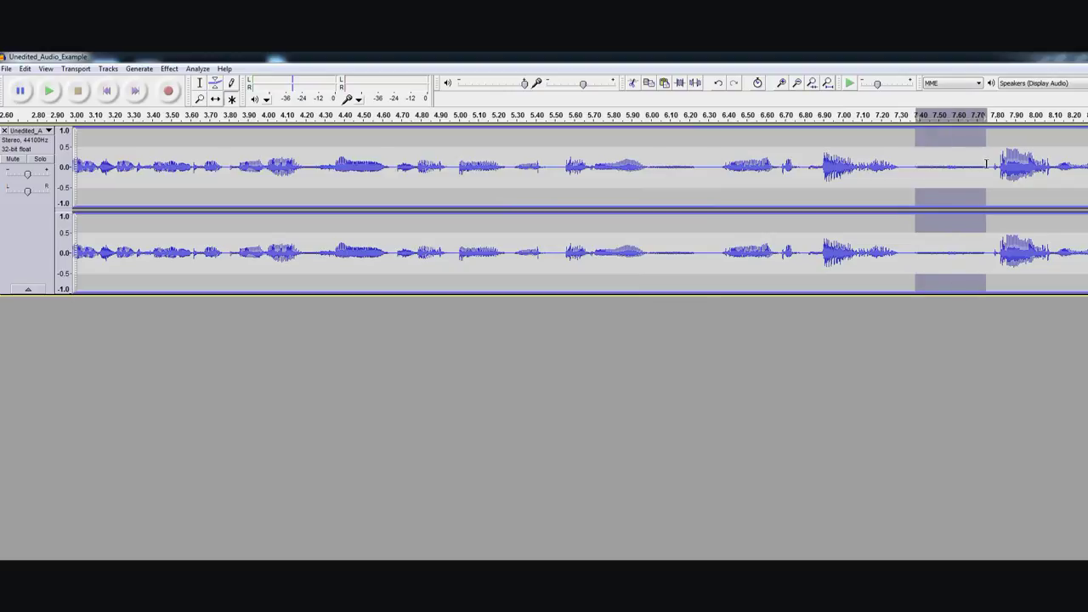
pyautogui.click(850, 86)
pyautogui.moveTo(700, 168); pyautogui.dragTo(647, 169)
pyautogui.click(169, 68)
# Capture the selected pause as the noise profile and apply Noise Removal to it
pyautogui.click(214, 275)
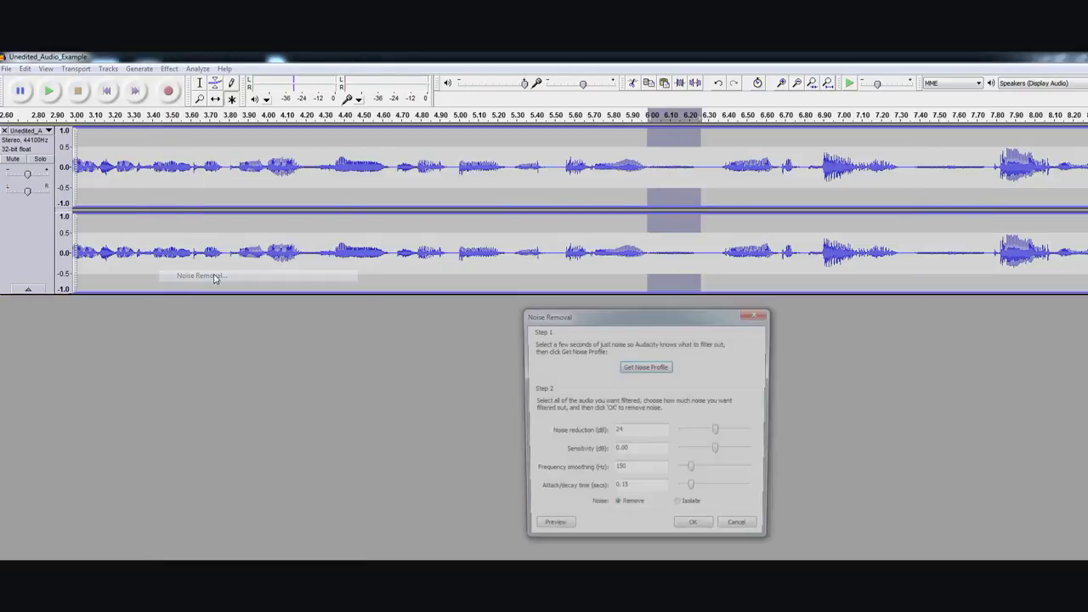
pyautogui.click(646, 366)
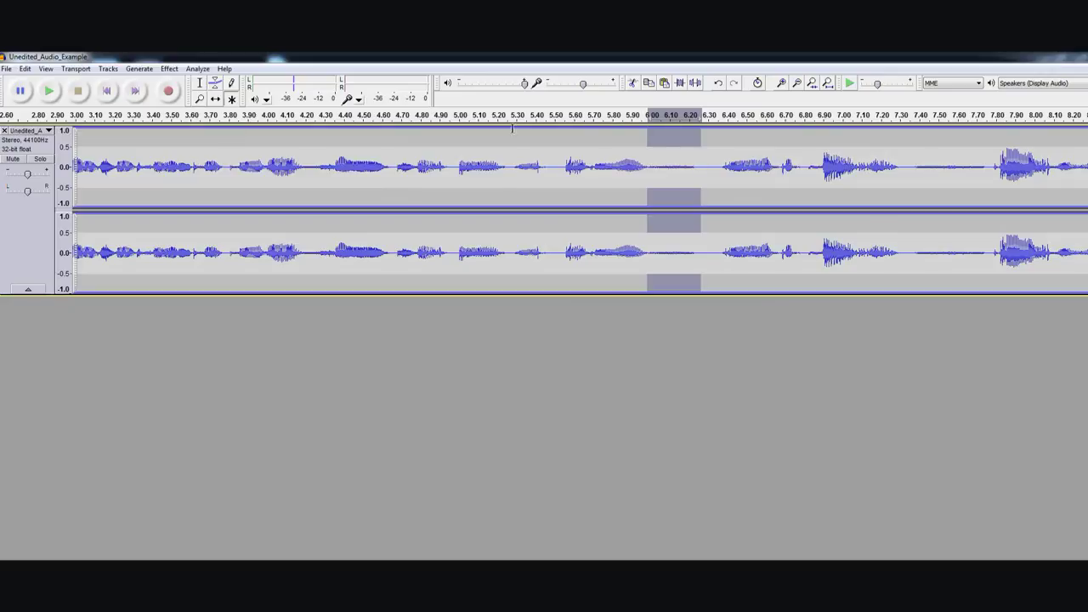
pyautogui.click(169, 68)
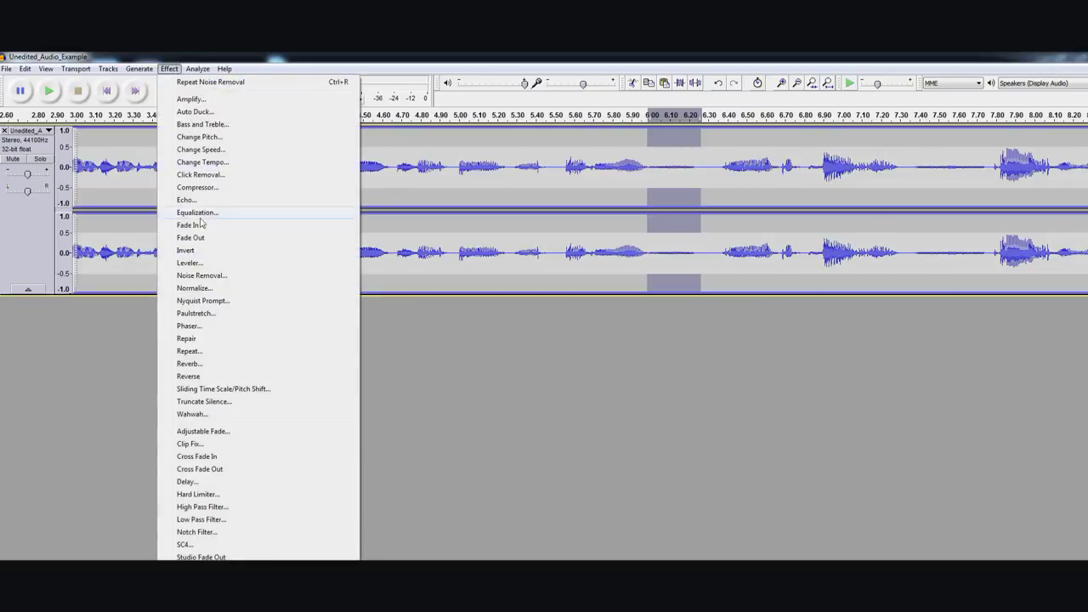
pyautogui.click(204, 275)
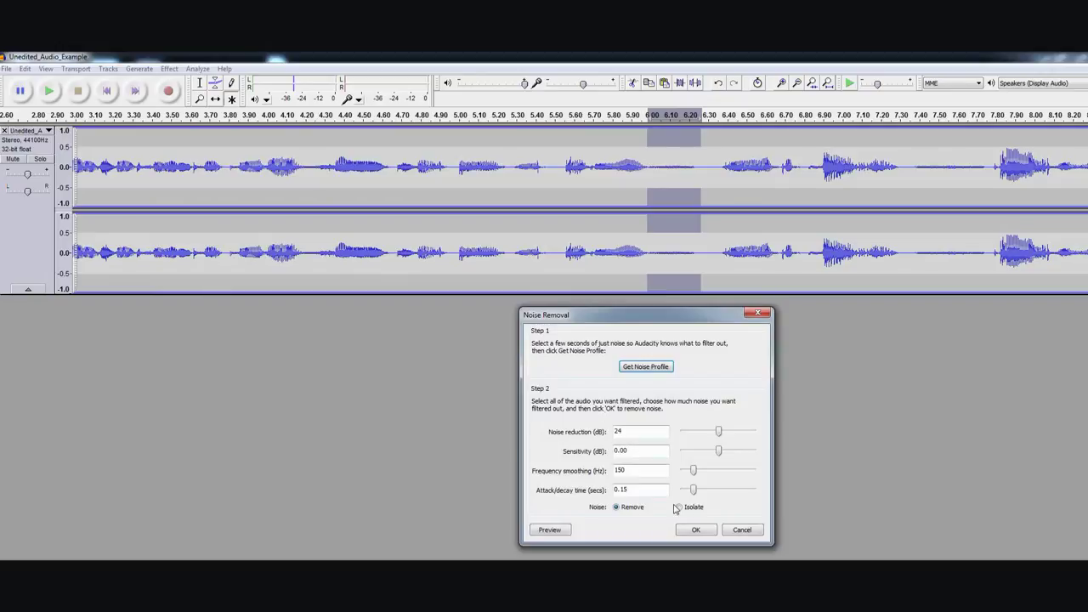
pyautogui.click(697, 530)
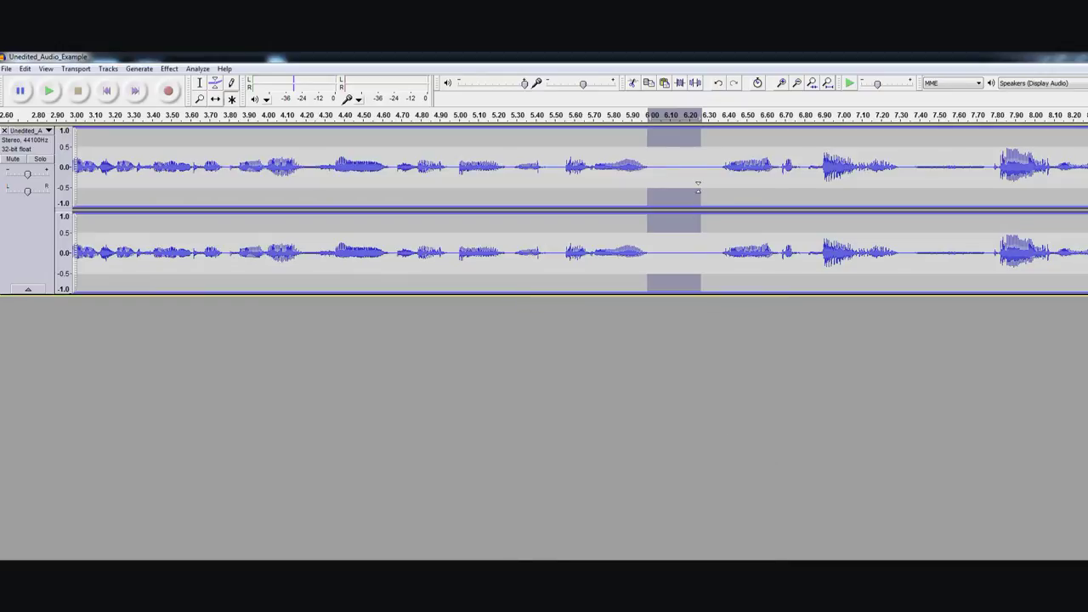
# Select part of the cleaned pause and play it to confirm it is silent
pyautogui.click(659, 164)
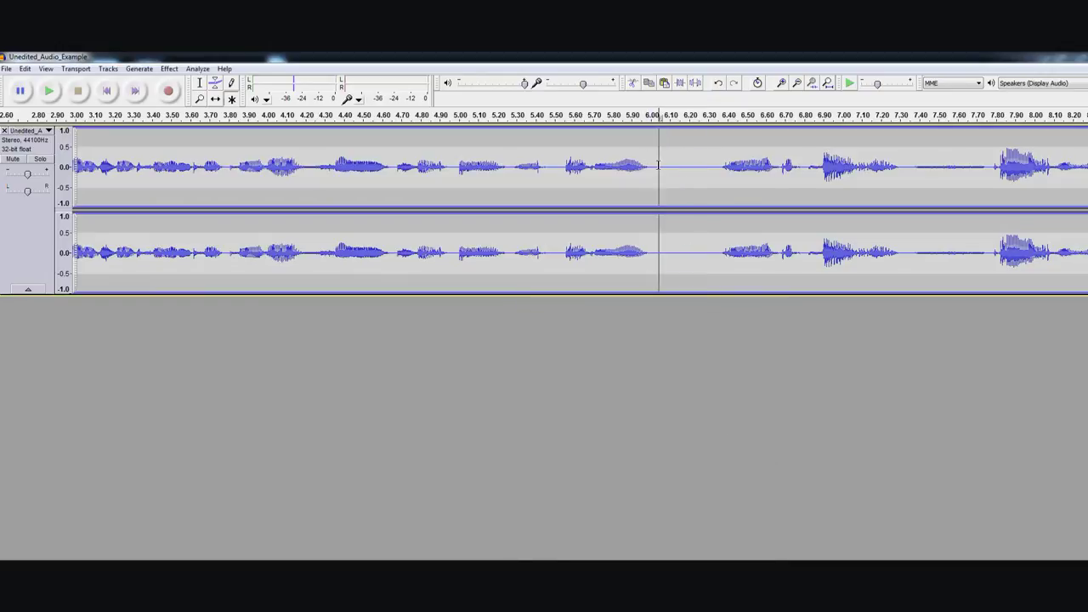
pyautogui.moveTo(659, 164); pyautogui.dragTo(695, 166)
pyautogui.click(850, 85)
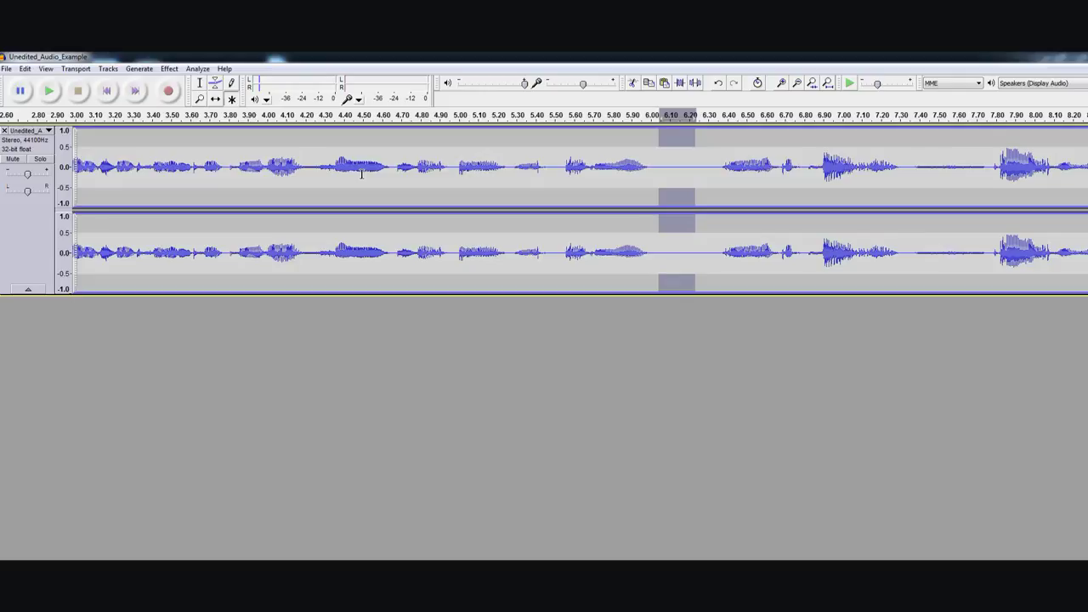
# Preview and apply 6.8 dB Amplify to the whole track, peaking at 0.0 dB
pyautogui.hotkey('ctrl', 'a')
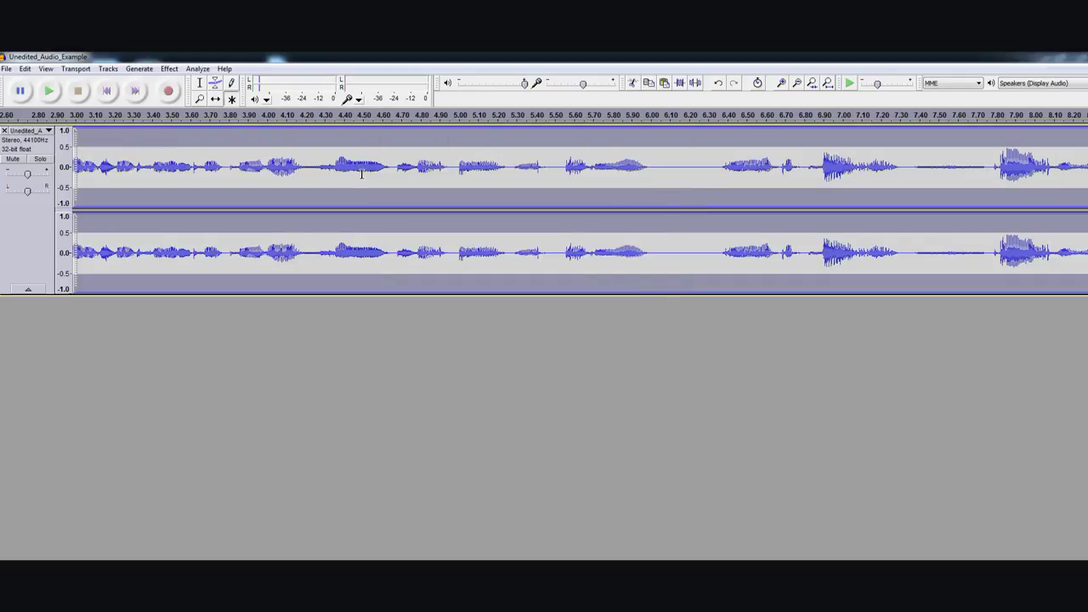
pyautogui.click(170, 69)
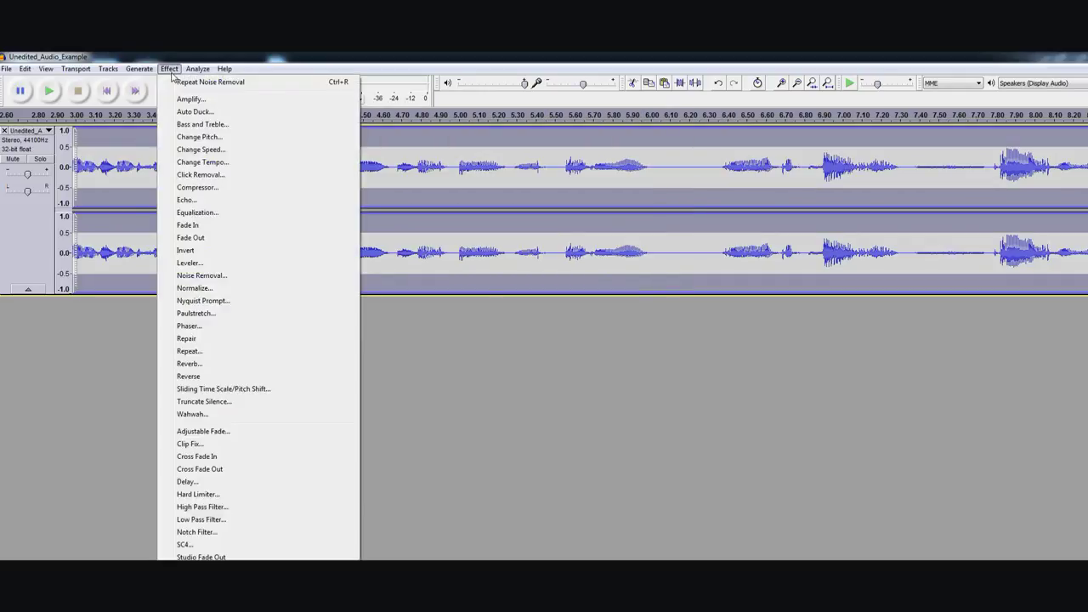
pyautogui.click(191, 99)
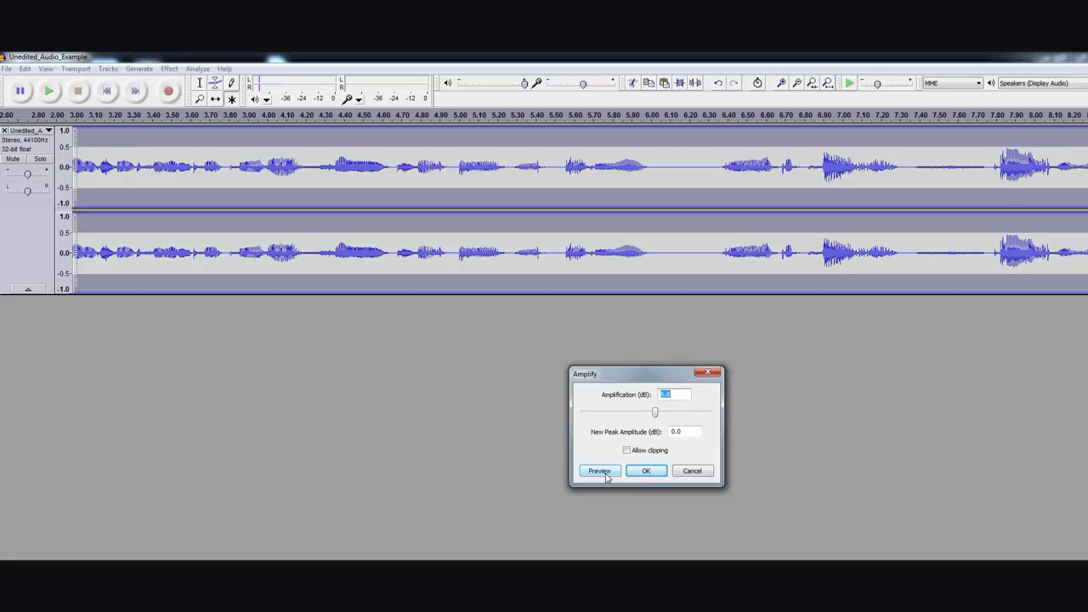
pyautogui.click(601, 471)
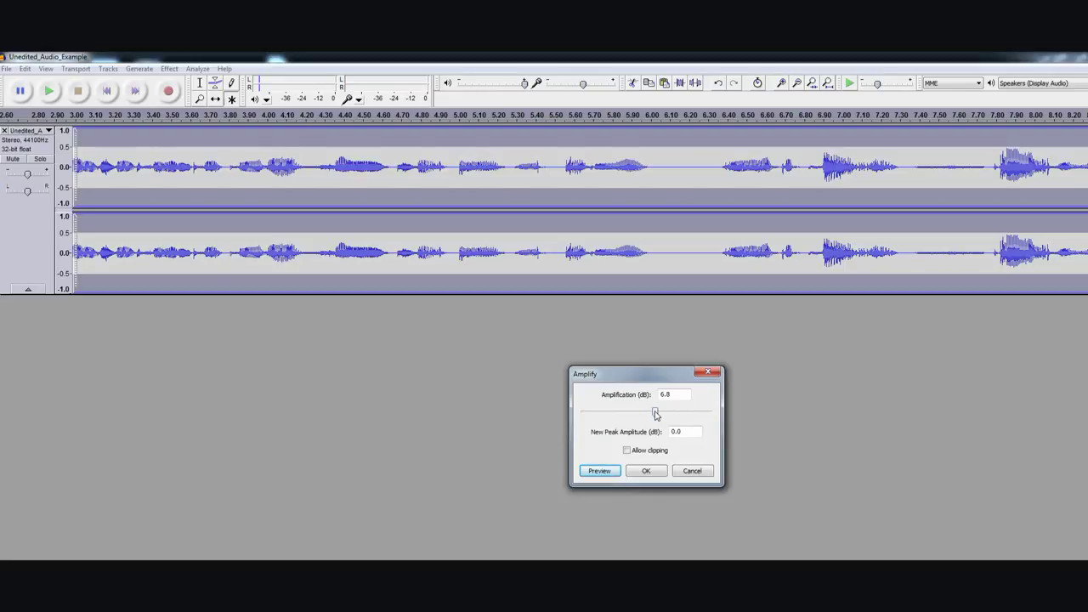
pyautogui.click(646, 473)
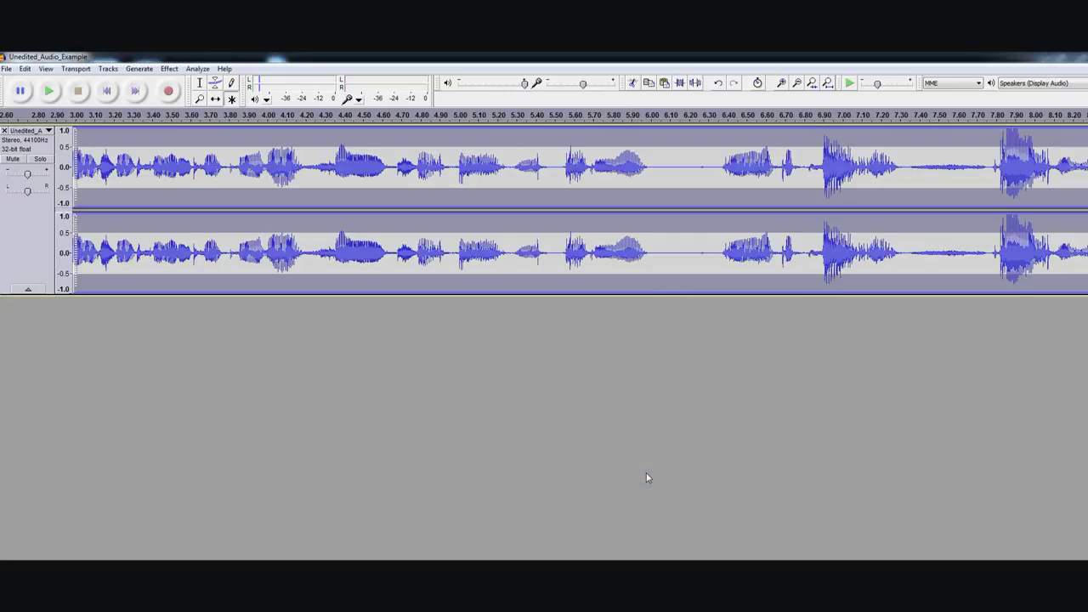